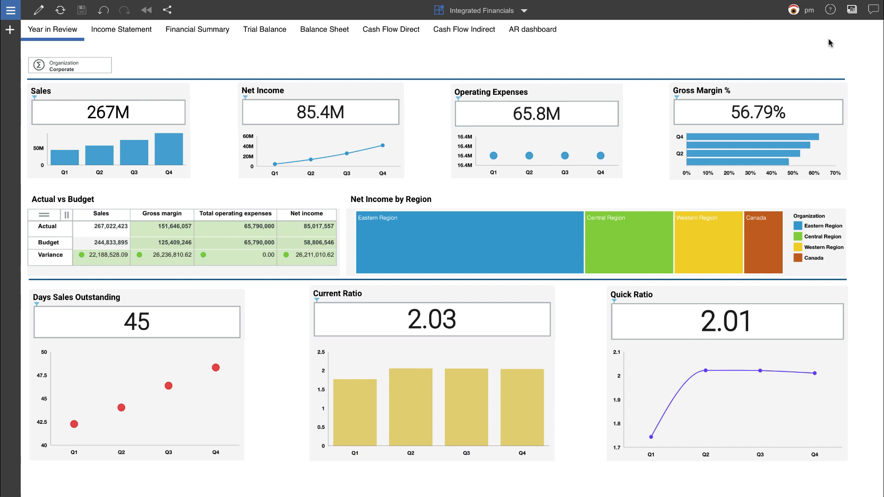
Step: Read the chat requests about the Florida sales budget and days sales outstanding, and close the chat
{"action": "left_click", "coordinate": [868, 12]}
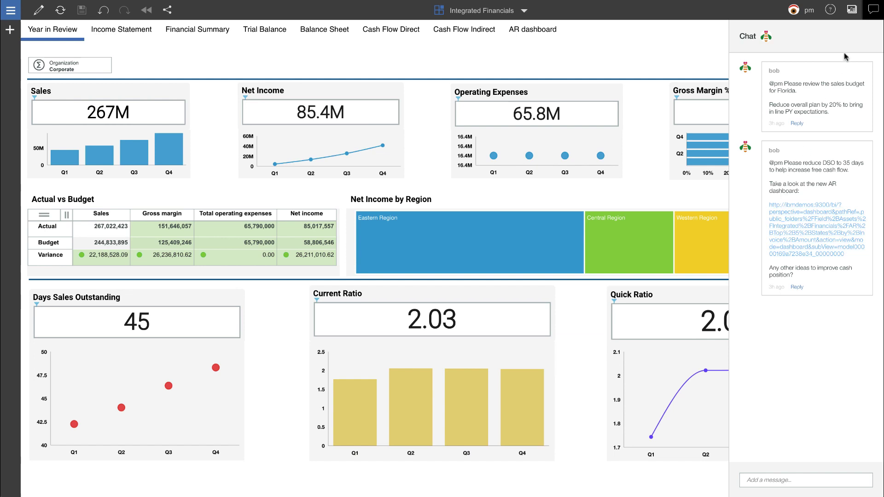
{"action": "left_click", "coordinate": [874, 11]}
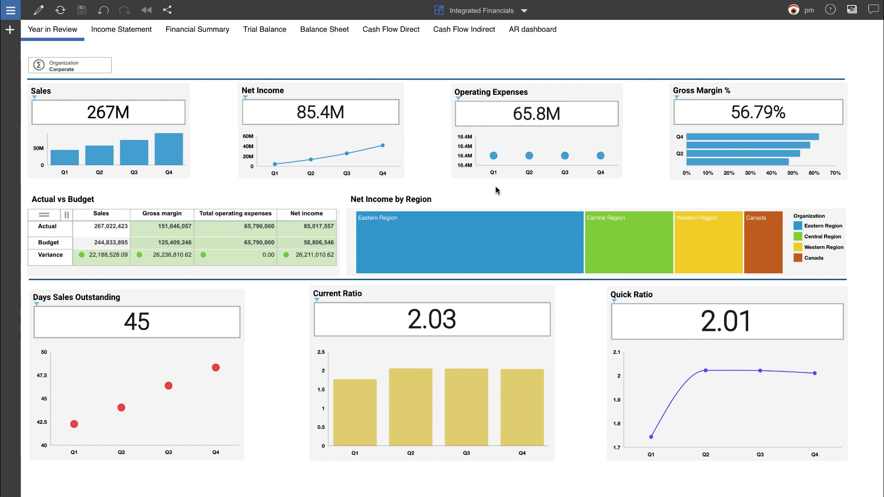
Step: Drill down into the Eastern Region in the Net Income by Region chart and drill back up to the regions
{"action": "left_click", "coordinate": [463, 220]}
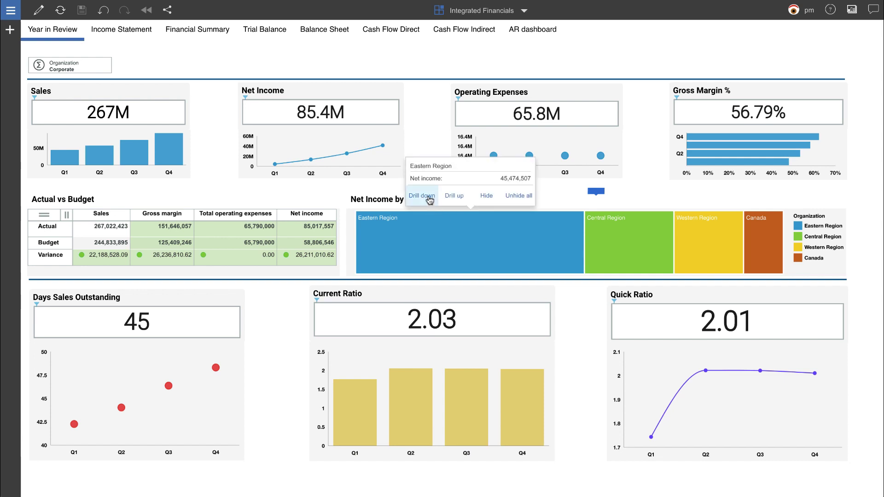
{"action": "left_click", "coordinate": [429, 196]}
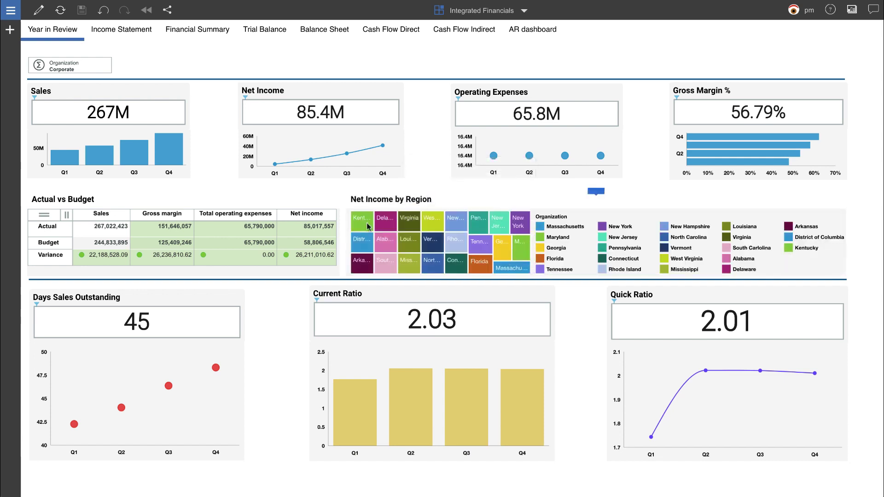
{"action": "left_click", "coordinate": [368, 226]}
{"action": "left_click", "coordinate": [357, 198]}
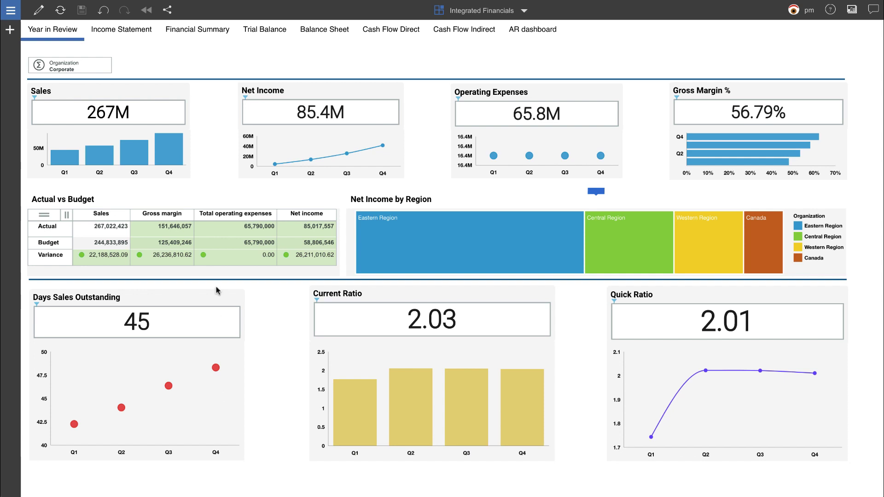
Step: Recheck the chat requests from the Income Statement and set its organization to Florida
{"action": "left_click", "coordinate": [146, 32]}
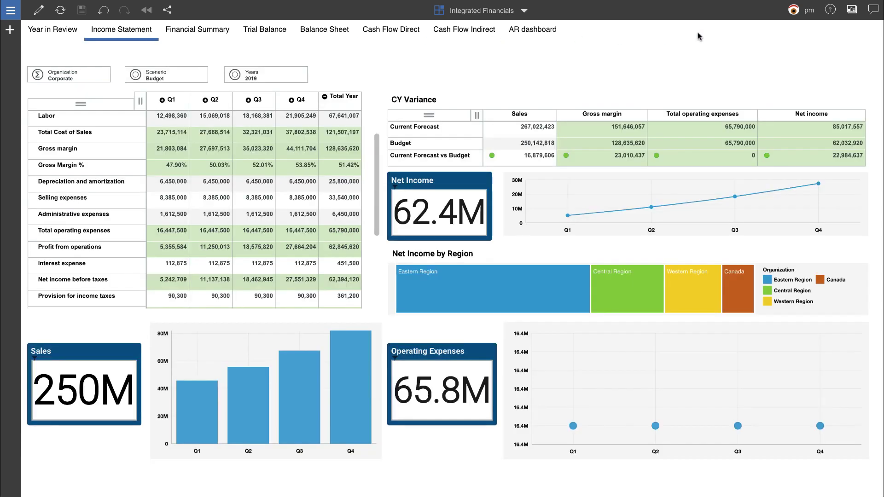
{"action": "left_click", "coordinate": [872, 11]}
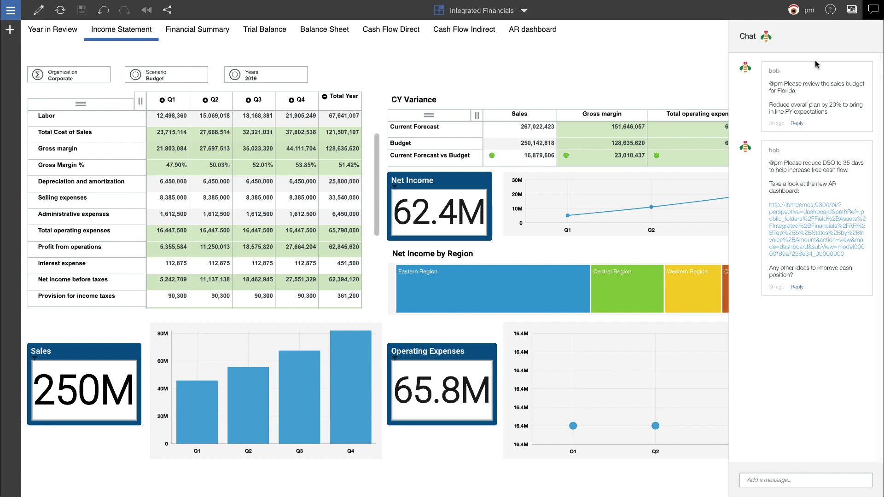
{"action": "left_click", "coordinate": [873, 11]}
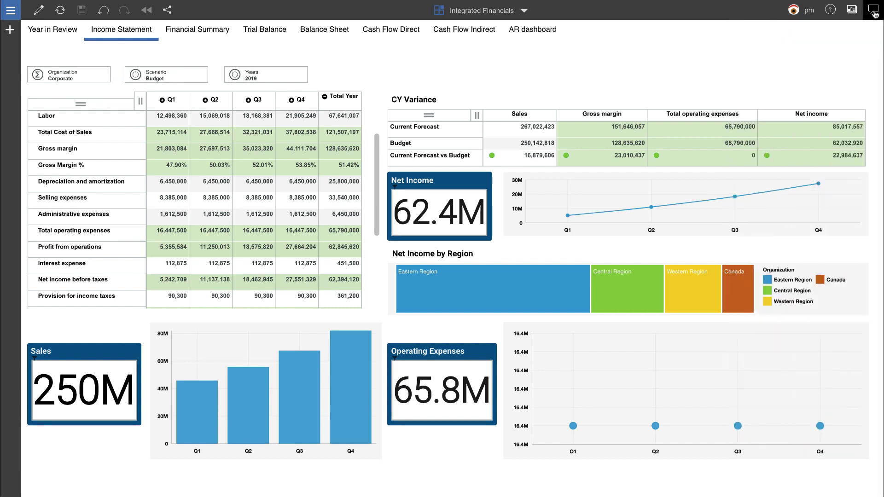
{"action": "left_click", "coordinate": [85, 79]}
{"action": "left_click", "coordinate": [64, 165]}
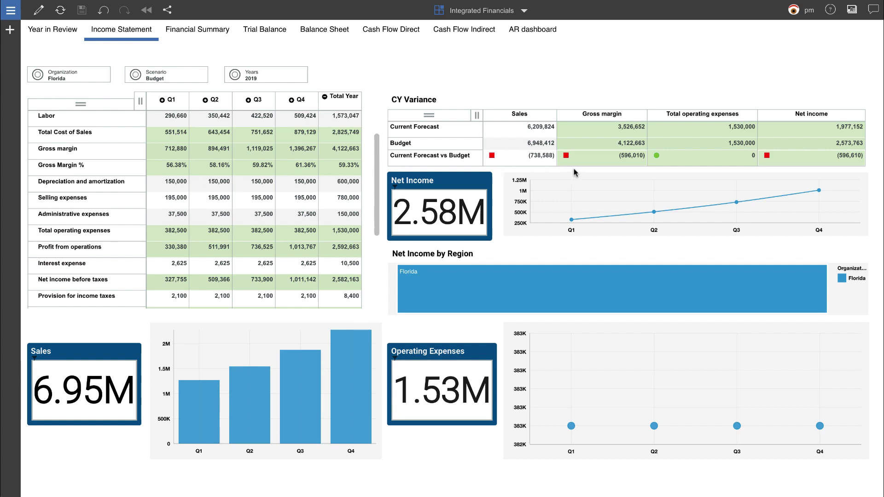
Step: Create a sandbox named "Florida Changes" from Base for the income statement table
{"action": "left_click", "coordinate": [222, 98]}
{"action": "left_click", "coordinate": [244, 74]}
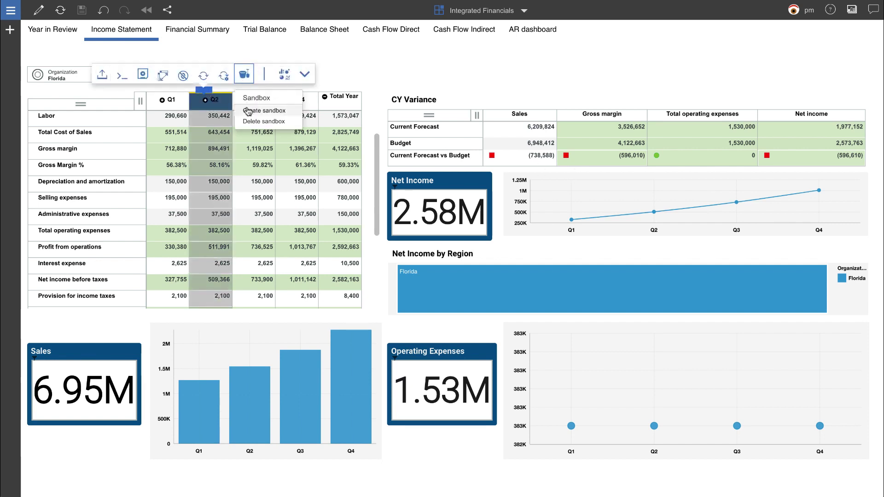
{"action": "left_click", "coordinate": [247, 111]}
{"action": "type", "text": "Fl"}
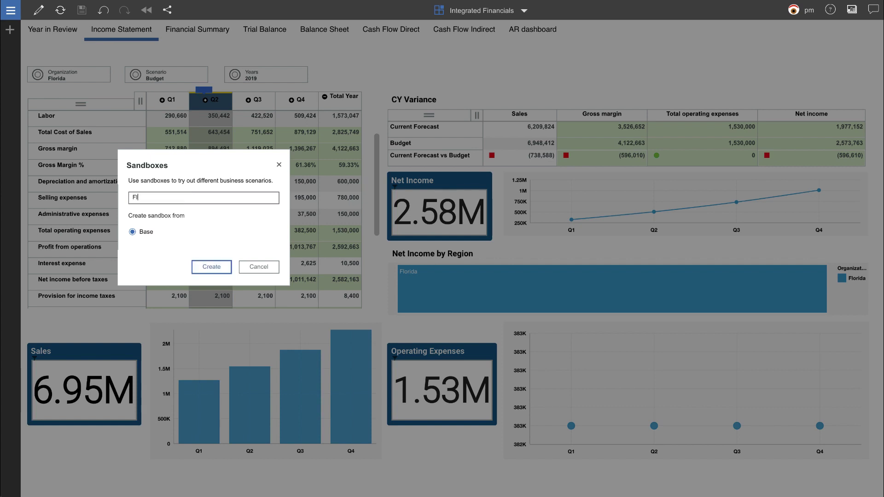
{"action": "type", "text": "orida Changes"}
{"action": "left_click", "coordinate": [200, 261]}
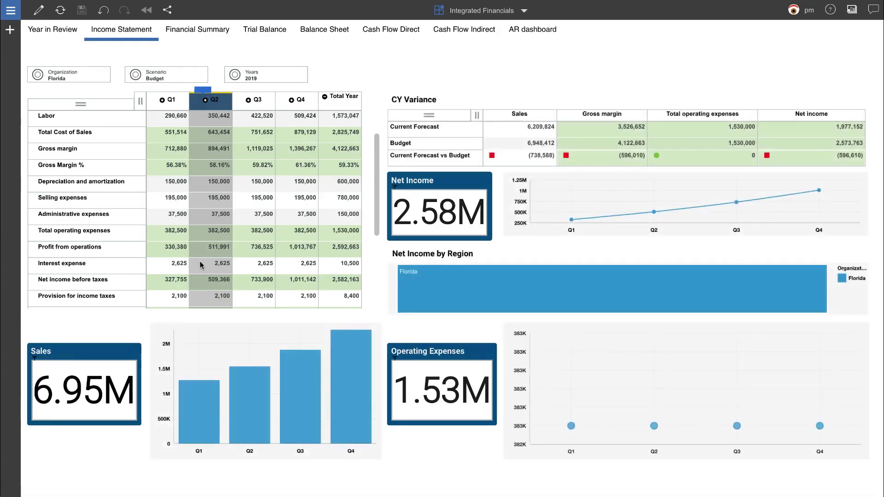
Step: Compare the data spread methods for the Total Year Labor cell and apply a Proportional spread of 7M with the Replace action
{"action": "left_click", "coordinate": [330, 118]}
{"action": "right_click", "coordinate": [330, 118]}
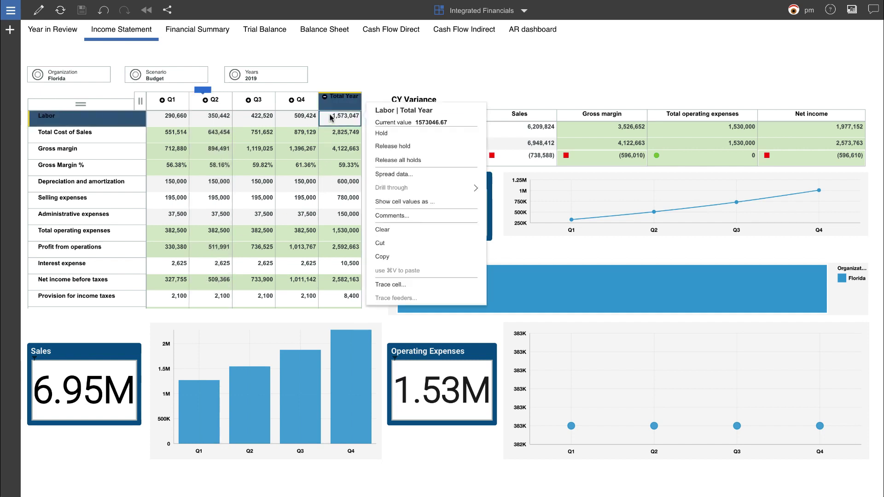
{"action": "left_click", "coordinate": [374, 174]}
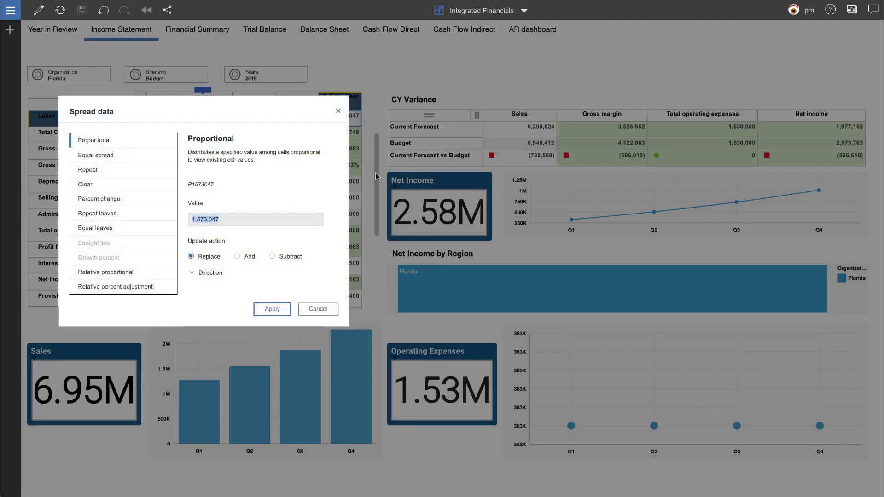
{"action": "left_click", "coordinate": [131, 159]}
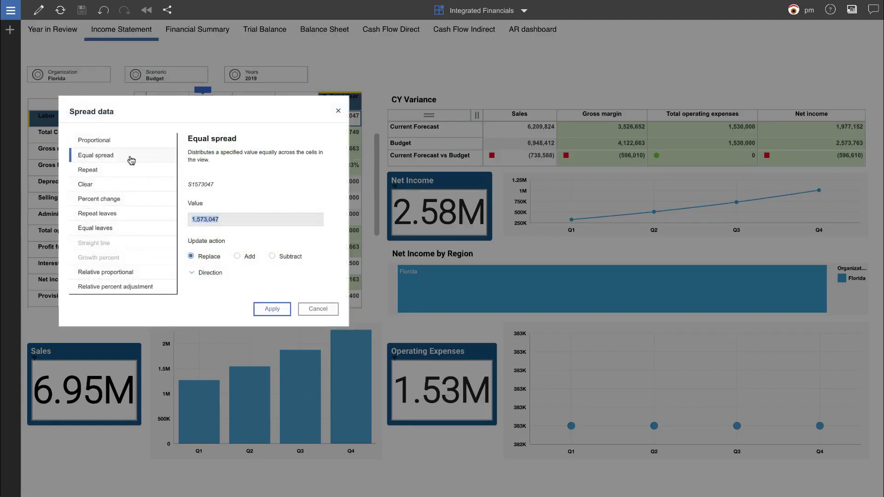
{"action": "left_click", "coordinate": [129, 170]}
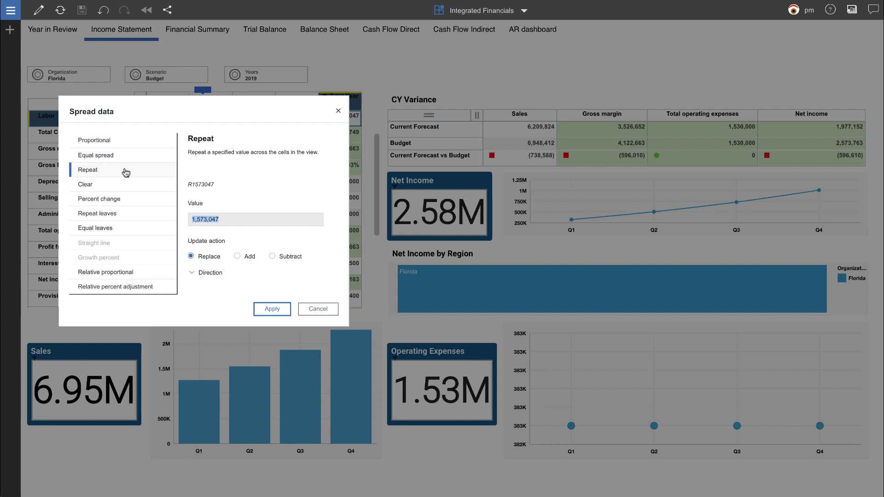
{"action": "left_click", "coordinate": [126, 141]}
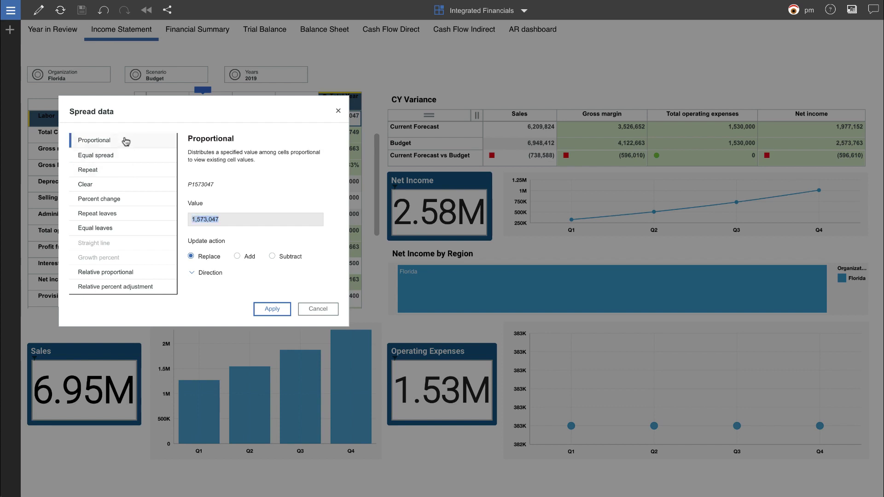
{"action": "left_click", "coordinate": [228, 219]}
{"action": "left_click_drag", "start_coordinate": [228, 219], "coordinate": [186, 220]}
{"action": "type", "text": "7M"}
{"action": "left_click", "coordinate": [193, 272]}
{"action": "left_click", "coordinate": [191, 288]}
{"action": "left_click", "coordinate": [267, 327]}
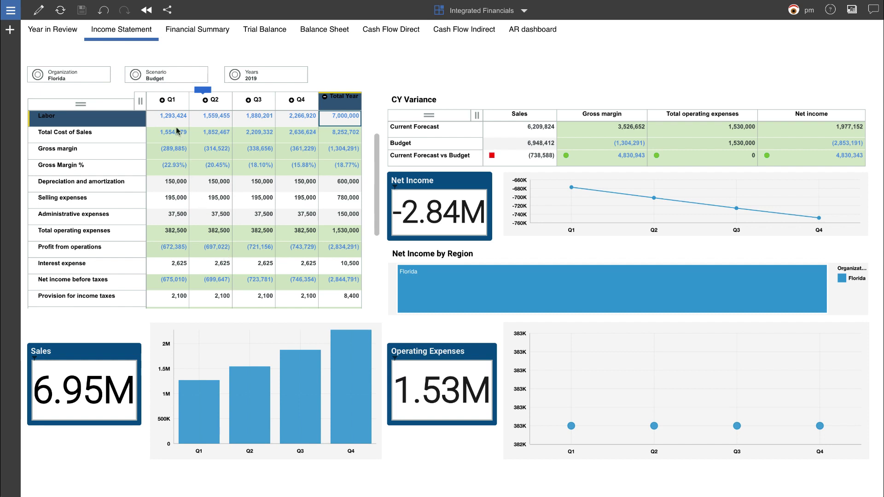
Step: Review the monthly breakdown of Q1, collapse it again and discard the Labor data change
{"action": "left_click", "coordinate": [162, 100]}
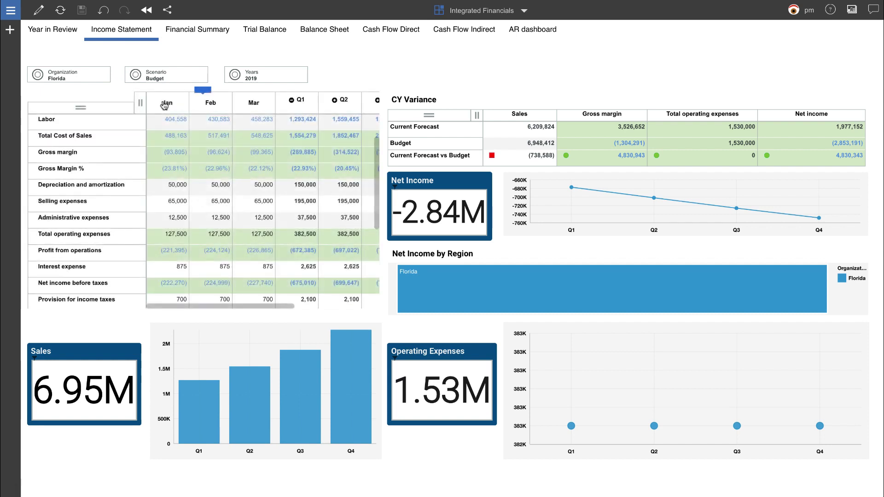
{"action": "left_click", "coordinate": [291, 100]}
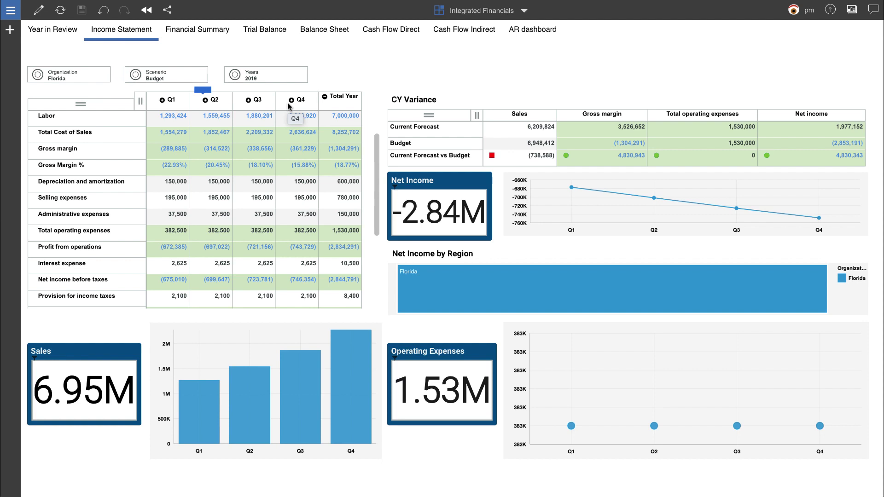
{"action": "left_click", "coordinate": [147, 10]}
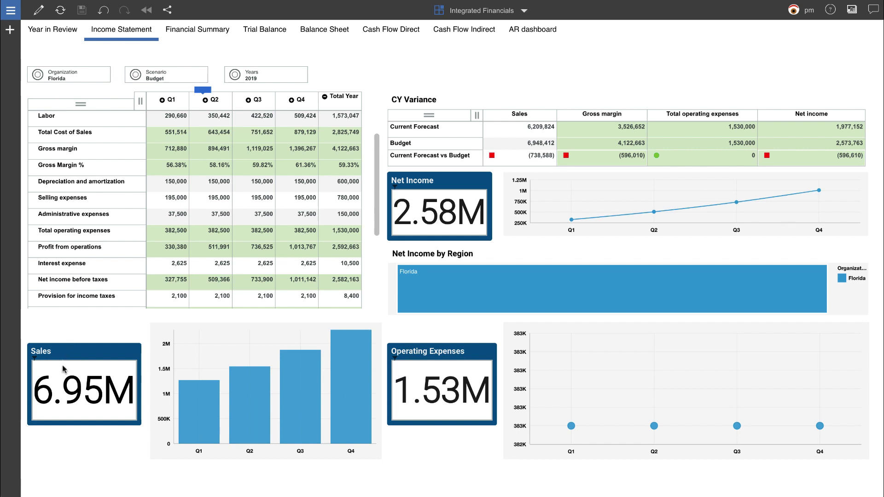
Step: Decrease the Florida budget's Sales value by 20% with the shortcut command dec20
{"action": "double_click", "coordinate": [62, 379]}
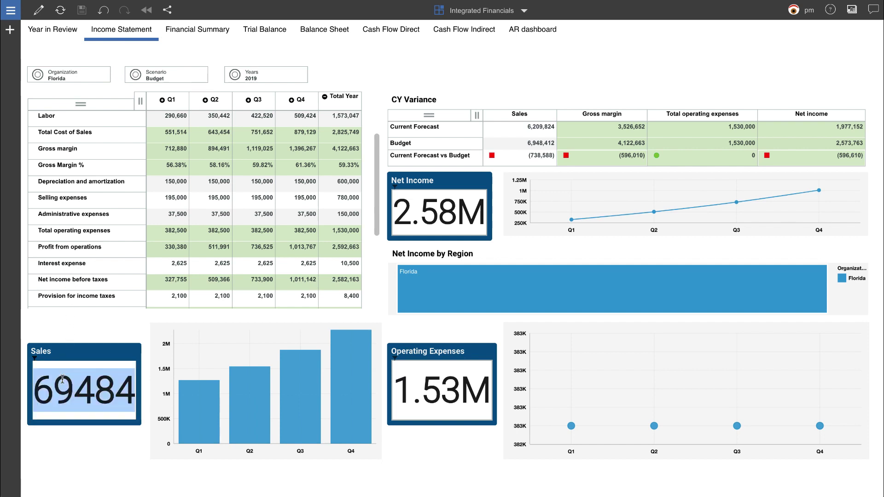
{"action": "key", "text": "BackSpace"}
{"action": "type", "text": "de"}
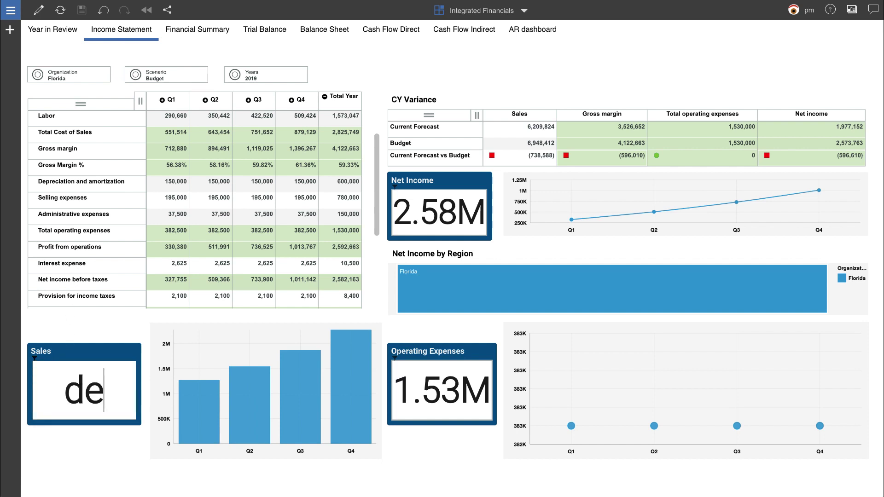
{"action": "type", "text": "c20"}
{"action": "key", "text": "Return"}
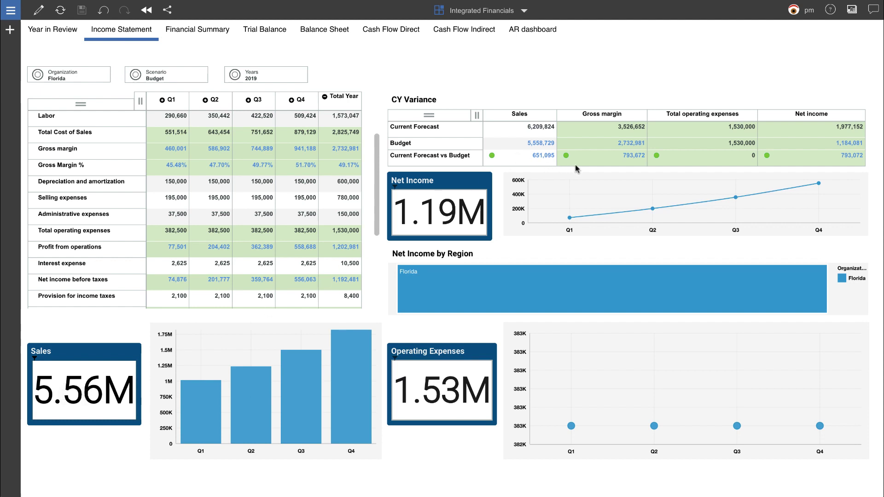
Step: Post the comment "Reduced overall plan by 20% to bring in line PY expectations." on the Total Year Labor cell
{"action": "right_click", "coordinate": [346, 123]}
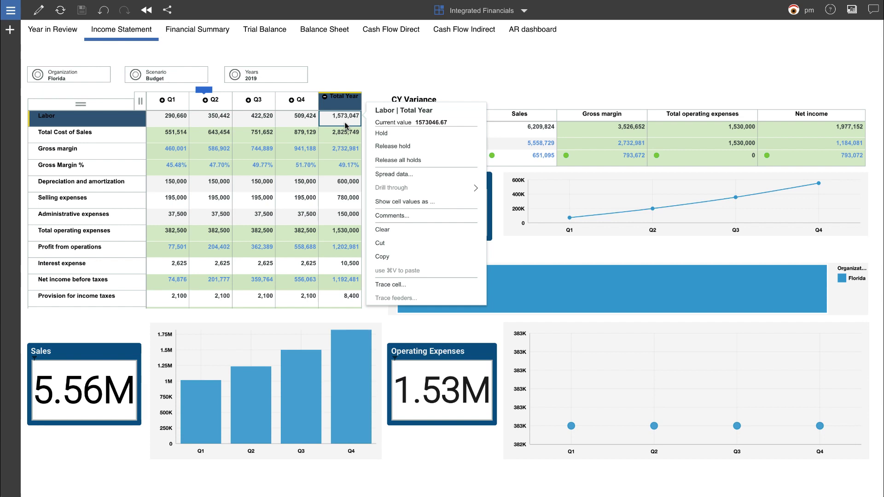
{"action": "left_click", "coordinate": [394, 216]}
{"action": "left_click", "coordinate": [520, 352]}
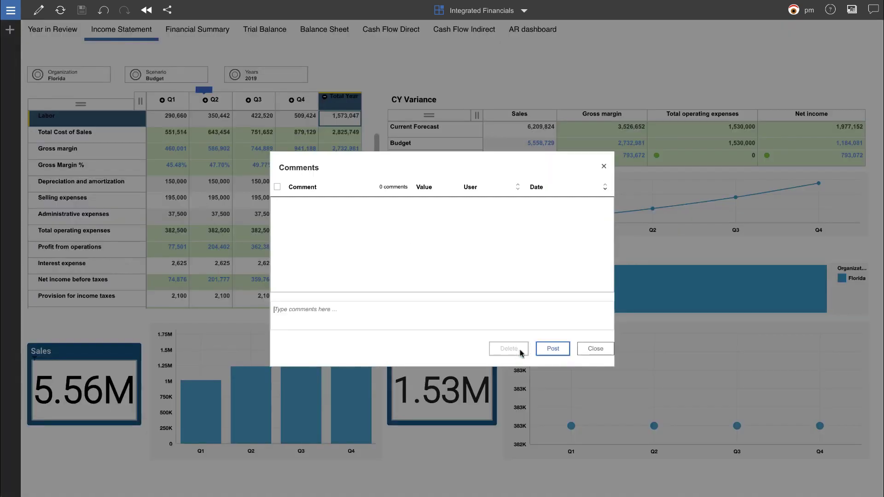
{"action": "type", "text": "Reduced overall plan by 20"}
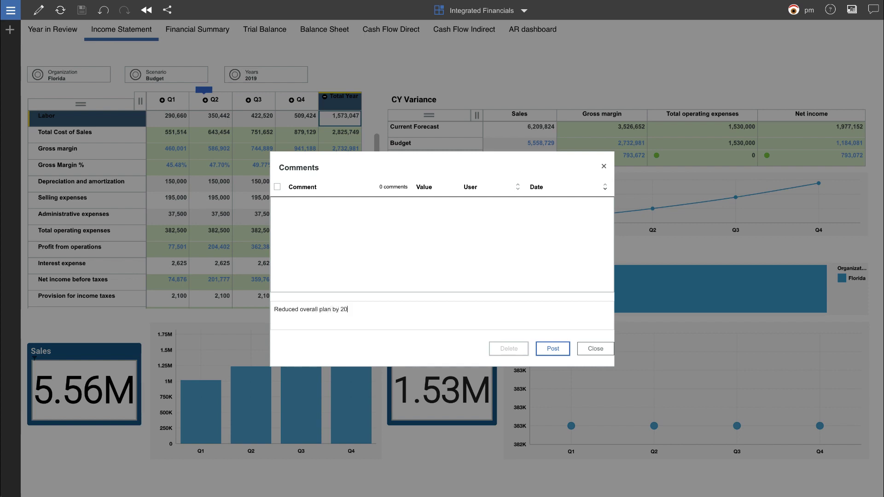
{"action": "type", "text": "% to bring in line PY expectations."}
{"action": "left_click", "coordinate": [553, 349]}
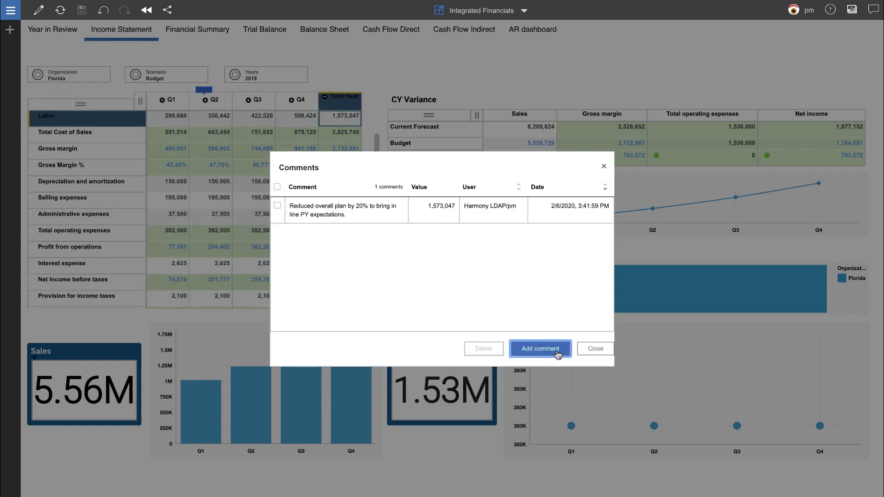
{"action": "left_click", "coordinate": [596, 348]}
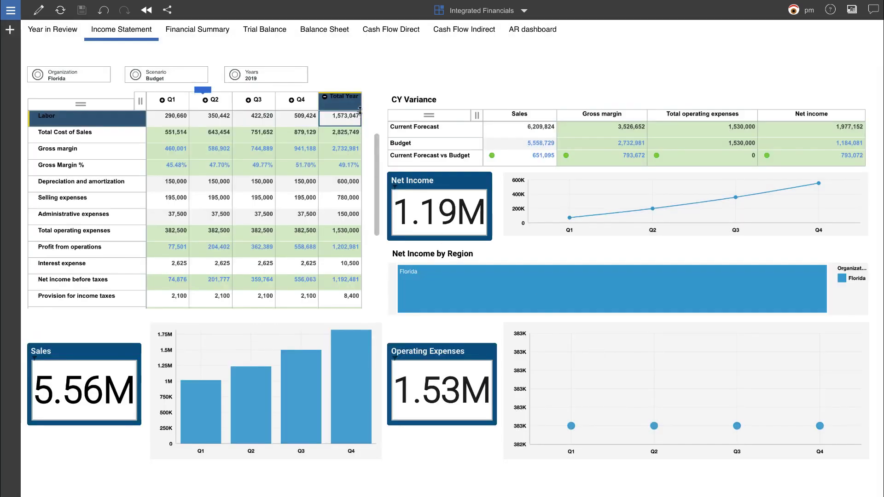
Step: Review the comment stored on the Total Year Labor cell and close the comments
{"action": "right_click", "coordinate": [343, 122]}
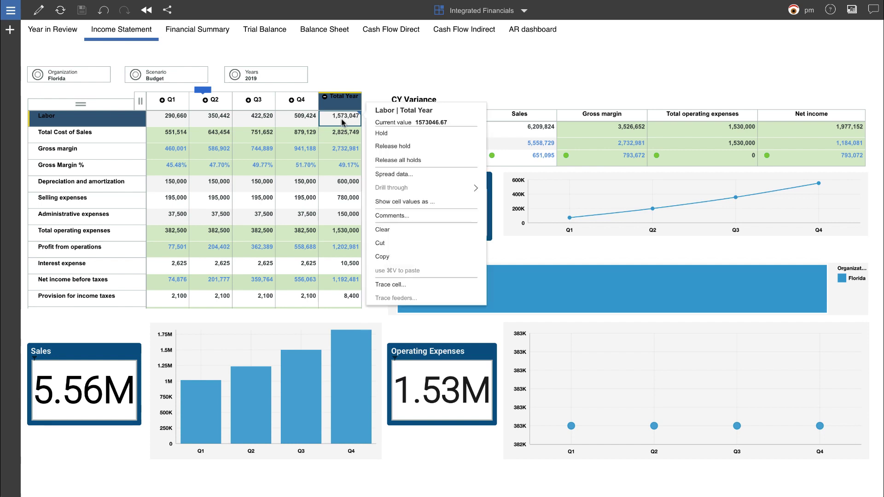
{"action": "left_click", "coordinate": [388, 215]}
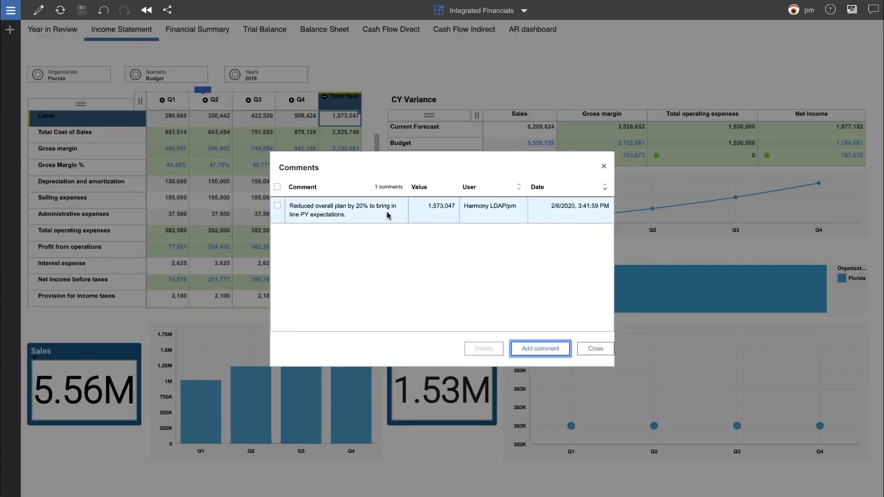
{"action": "left_click", "coordinate": [595, 349]}
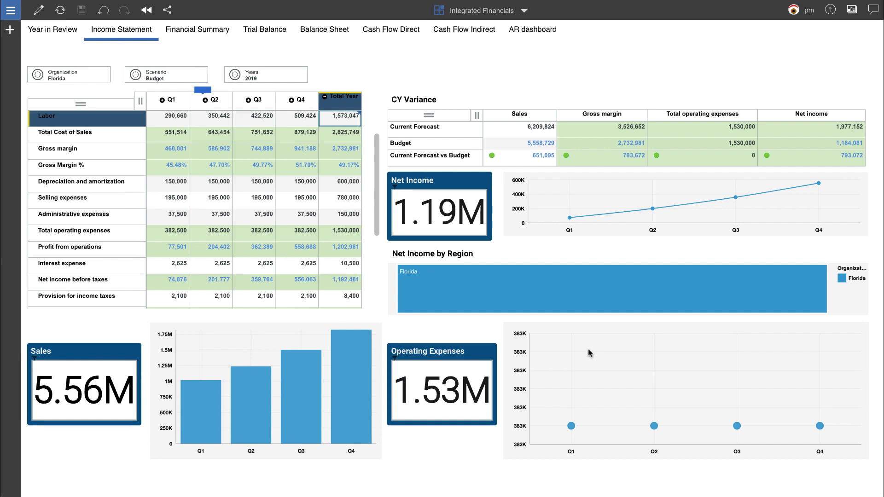
Step: Reread the chat request about reducing days sales outstanding and open the Trial Balance
{"action": "left_click", "coordinate": [871, 14]}
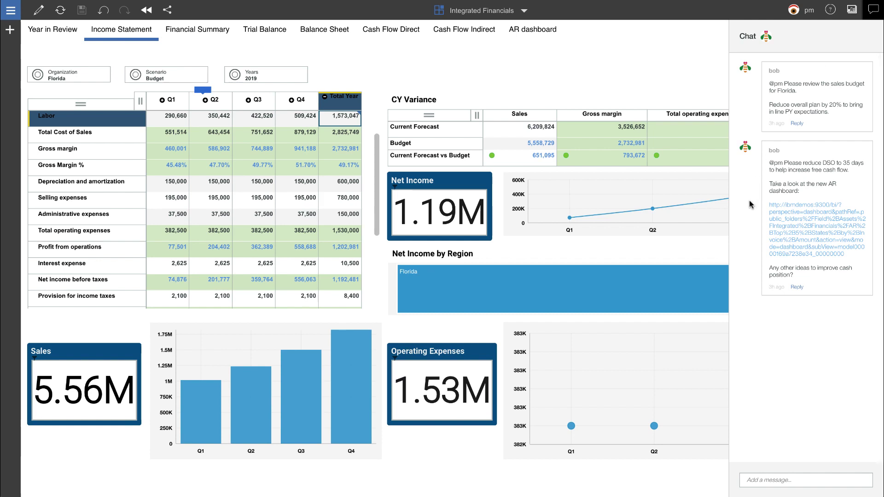
{"action": "left_click", "coordinate": [871, 13]}
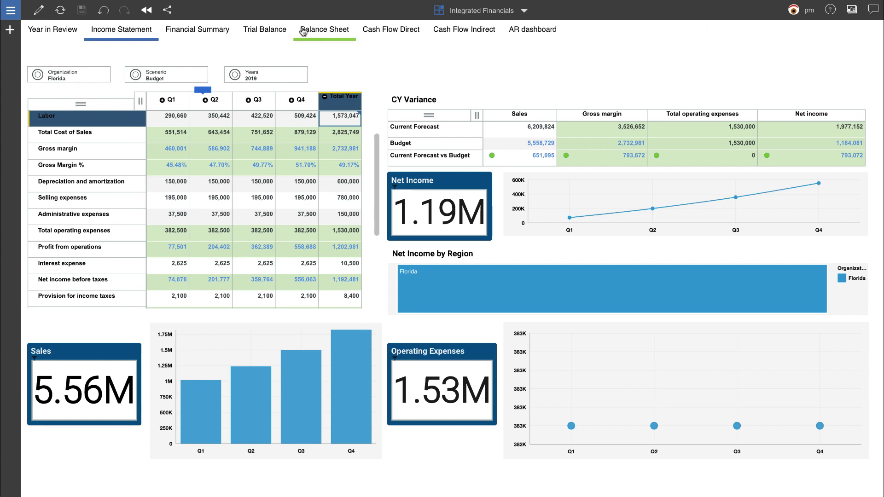
{"action": "left_click", "coordinate": [266, 31]}
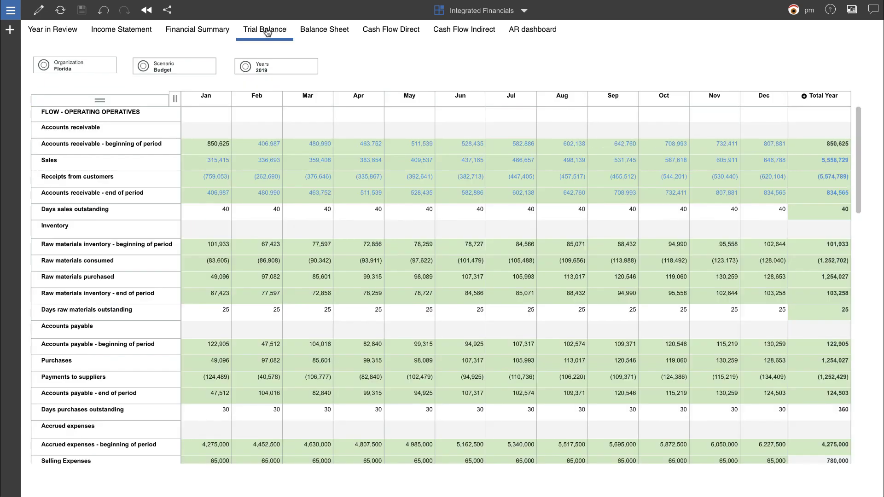
Step: Set Florida's days sales outstanding to 35 from January and carry the value across all remaining 2019 months
{"action": "left_click", "coordinate": [198, 211]}
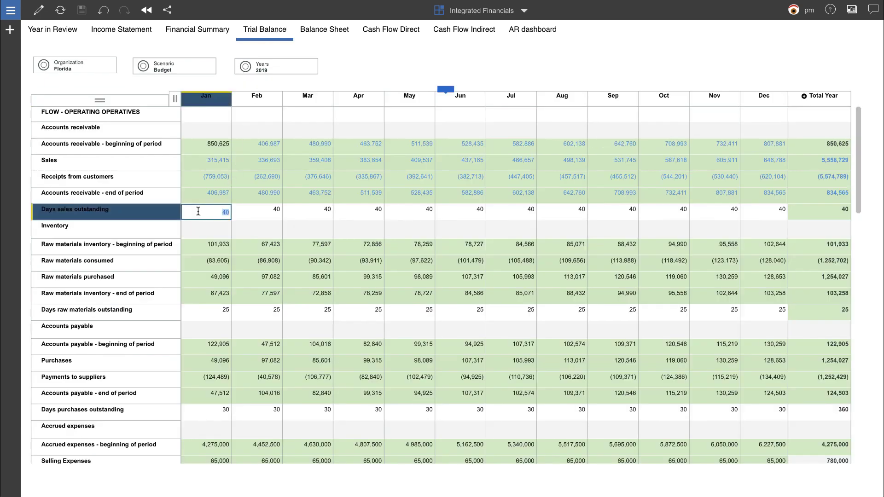
{"action": "type", "text": "35>"}
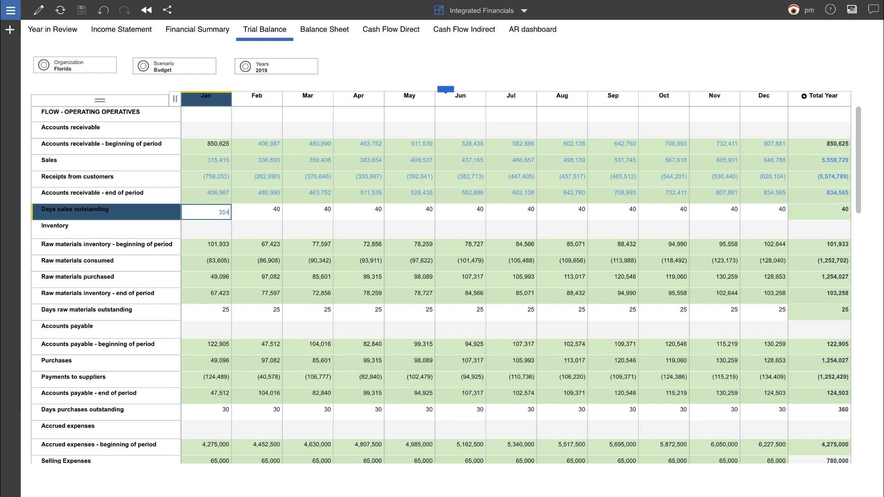
{"action": "key", "text": "Return"}
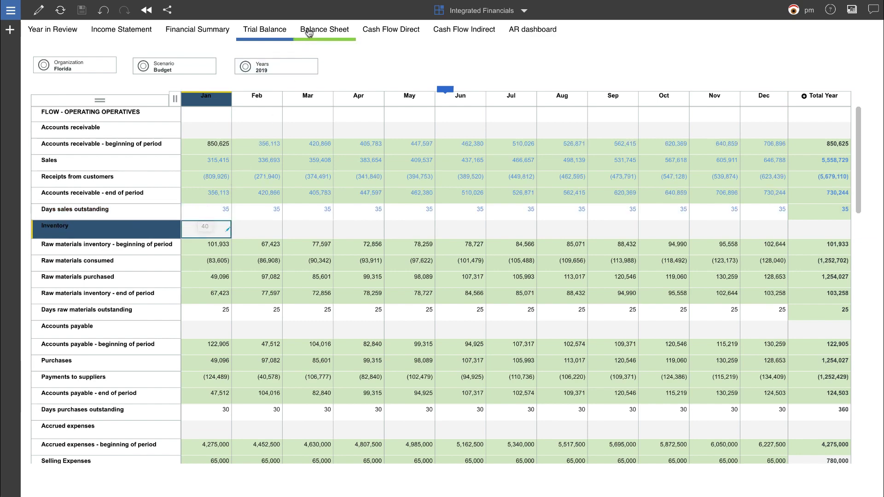
Step: Review the effect of the days sales outstanding change on the Balance Sheet, direct and indirect cash flows, and Financial Summary
{"action": "left_click", "coordinate": [314, 31]}
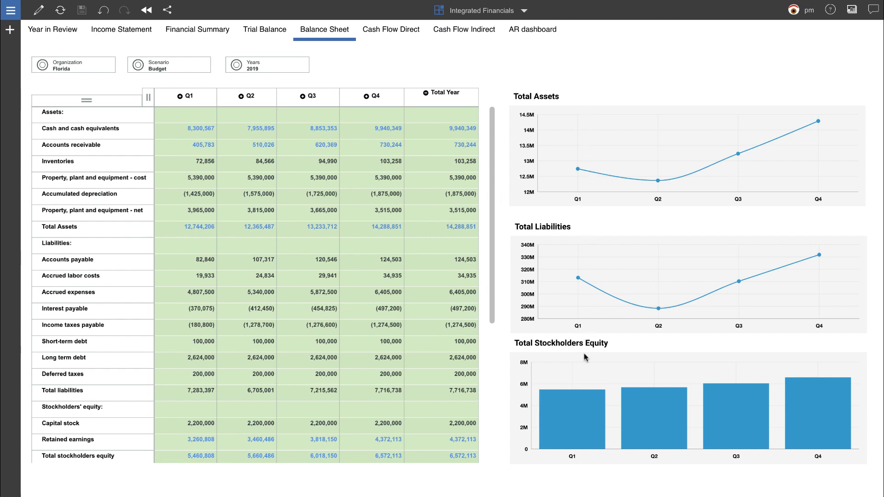
{"action": "left_click", "coordinate": [383, 31]}
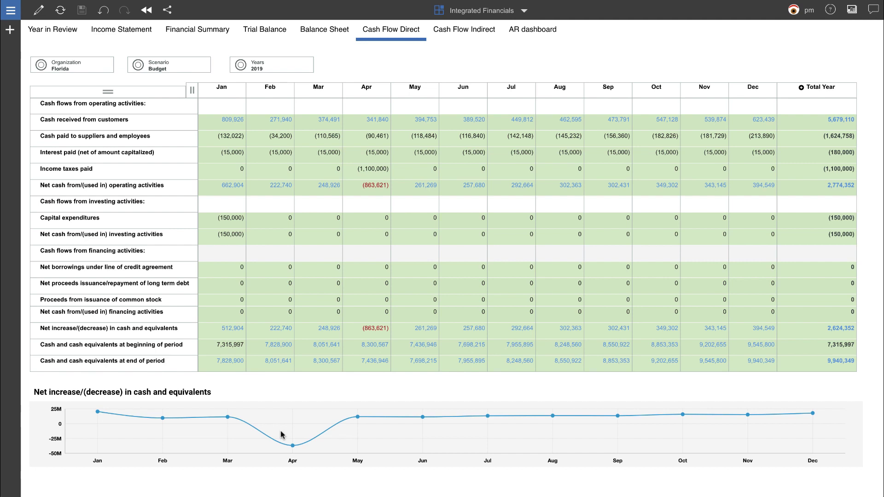
{"action": "left_click", "coordinate": [444, 35]}
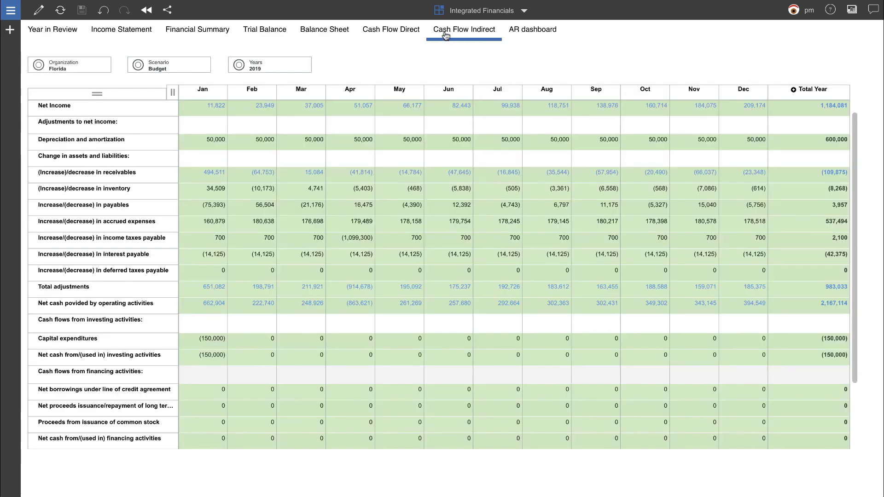
{"action": "left_click", "coordinate": [214, 33]}
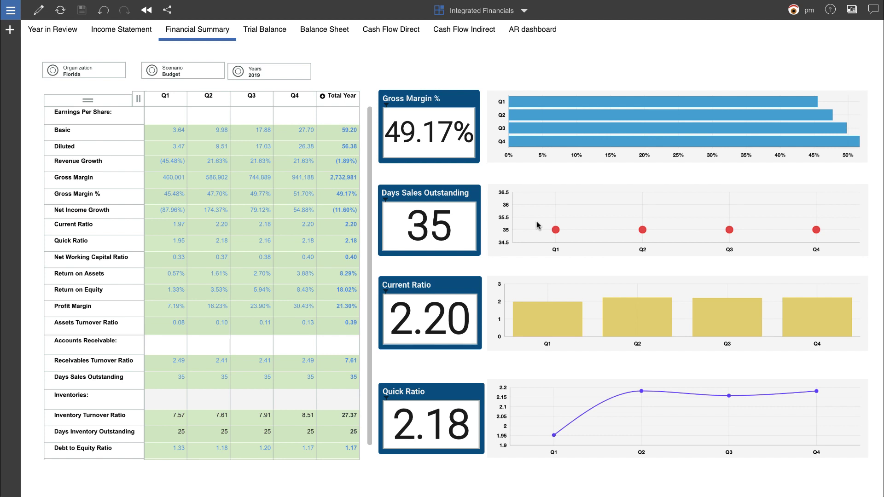
Step: Show the Income Statement for the Corporate organization
{"action": "left_click", "coordinate": [134, 33]}
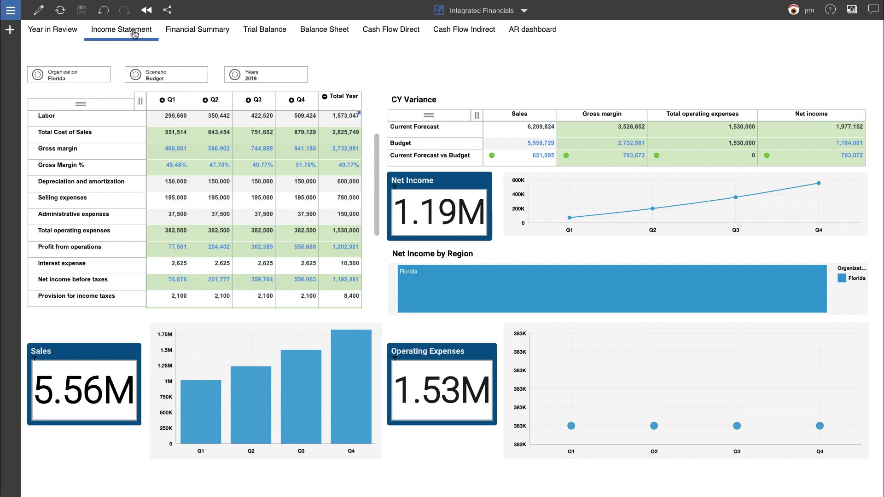
{"action": "left_click", "coordinate": [73, 77]}
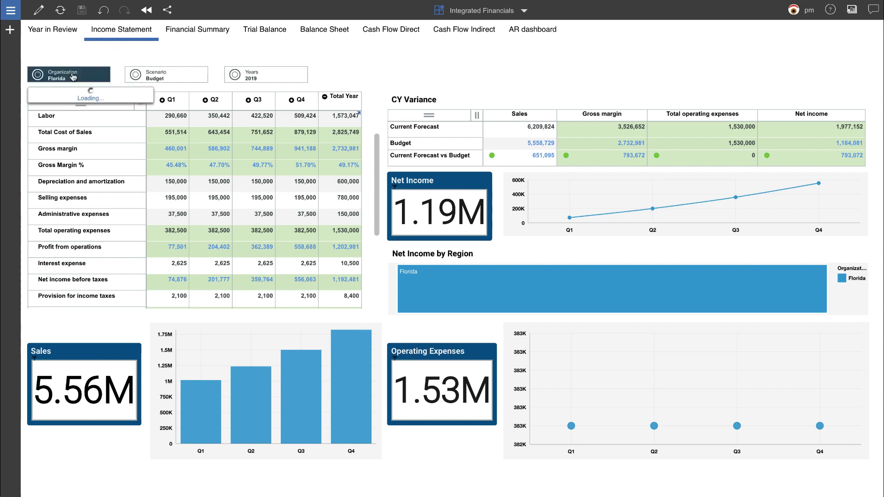
{"action": "left_click", "coordinate": [58, 101]}
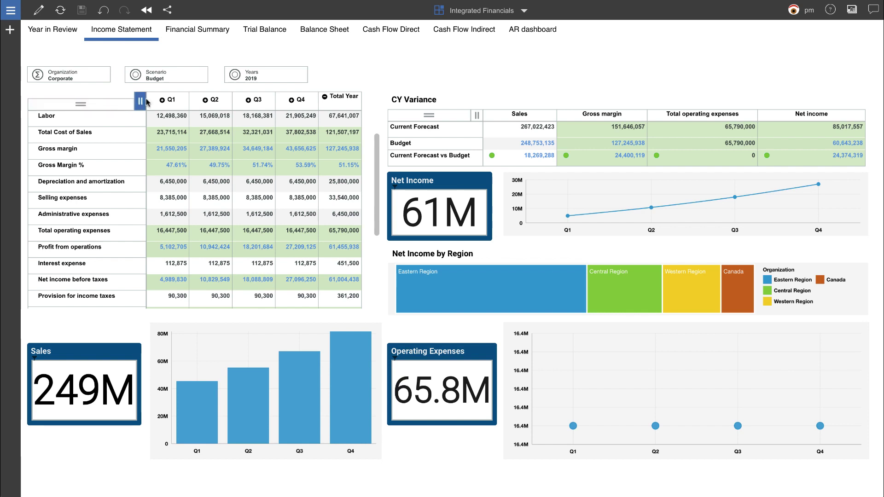
Step: Switch the Income Statement grid to the Base sandbox to compare the corporate figures
{"action": "left_click", "coordinate": [217, 99]}
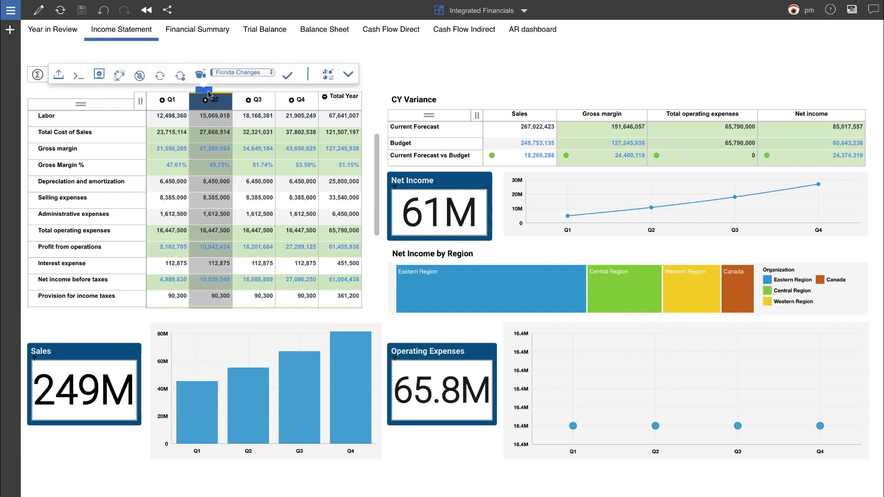
{"action": "left_click", "coordinate": [262, 72]}
{"action": "left_click", "coordinate": [265, 68]}
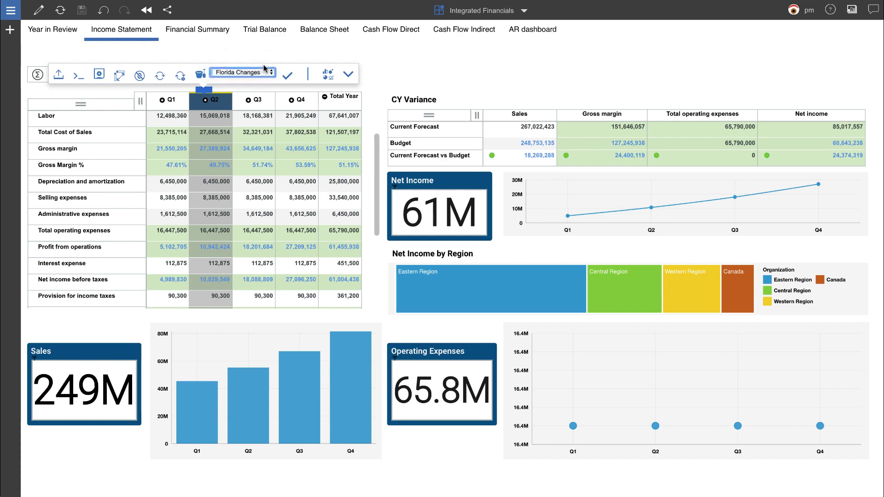
{"action": "left_click", "coordinate": [265, 72]}
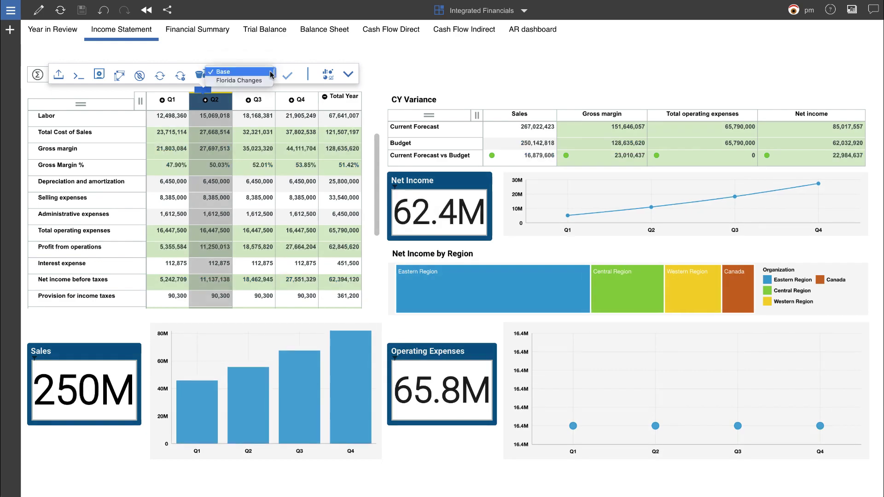
Step: Return to the Florida Changes sandbox and commit its changes to the base data
{"action": "left_click", "coordinate": [239, 81]}
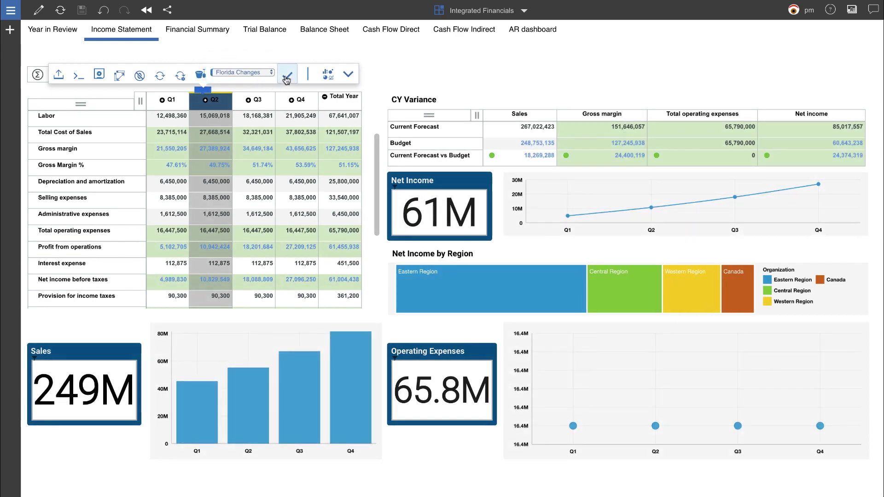
{"action": "left_click", "coordinate": [286, 79]}
{"action": "left_click", "coordinate": [204, 153]}
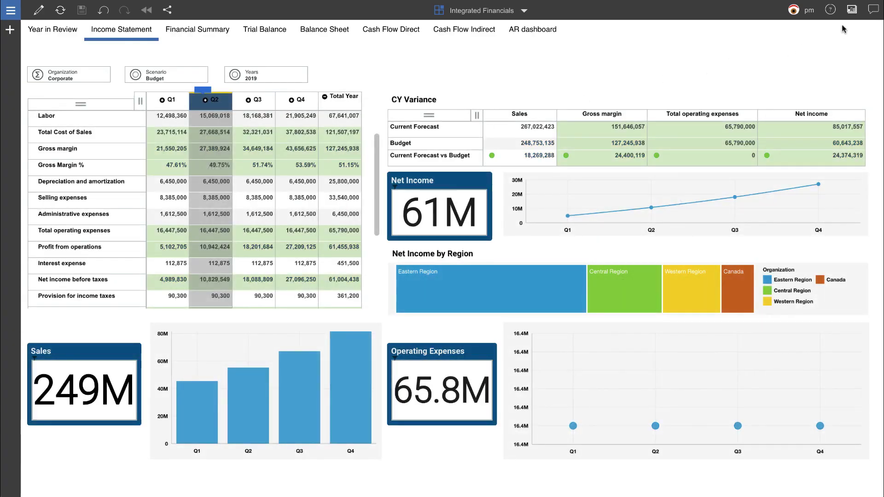
Step: Reply to the chat request about Florida's sales budget, mentioning its sender, with "All changes for Florida are completed."
{"action": "left_click", "coordinate": [868, 14]}
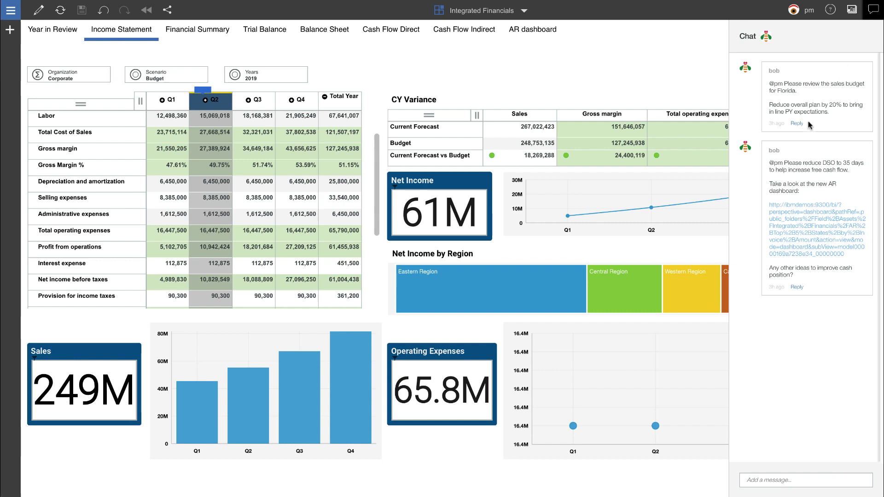
{"action": "left_click", "coordinate": [798, 124]}
{"action": "type", "text": "@Bob"}
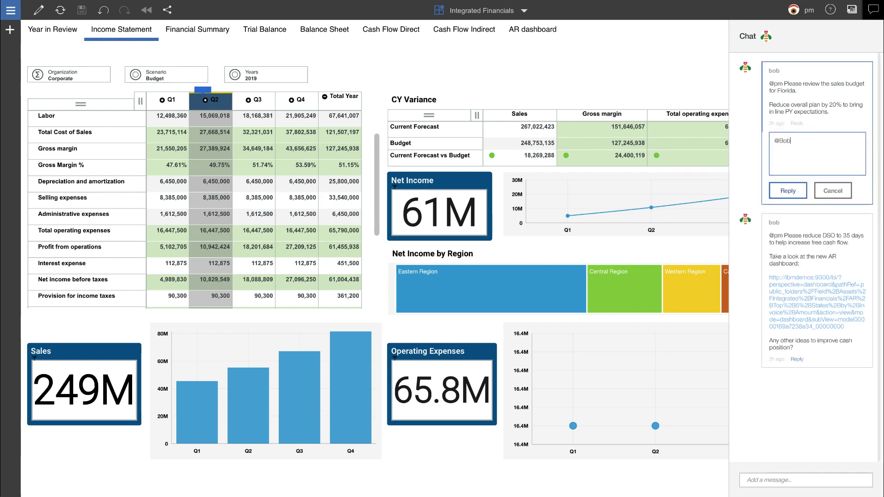
{"action": "type", "text": " All changes for Florida are co"}
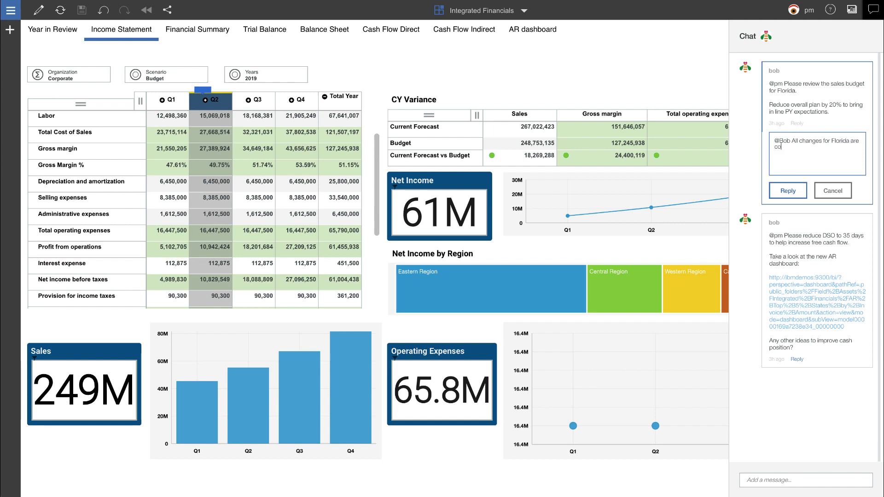
{"action": "type", "text": "mpleted."}
{"action": "left_click", "coordinate": [785, 190]}
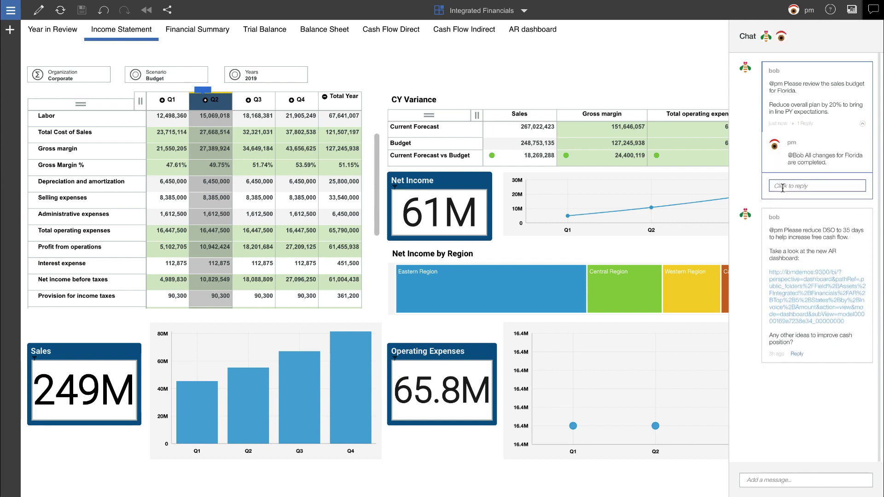